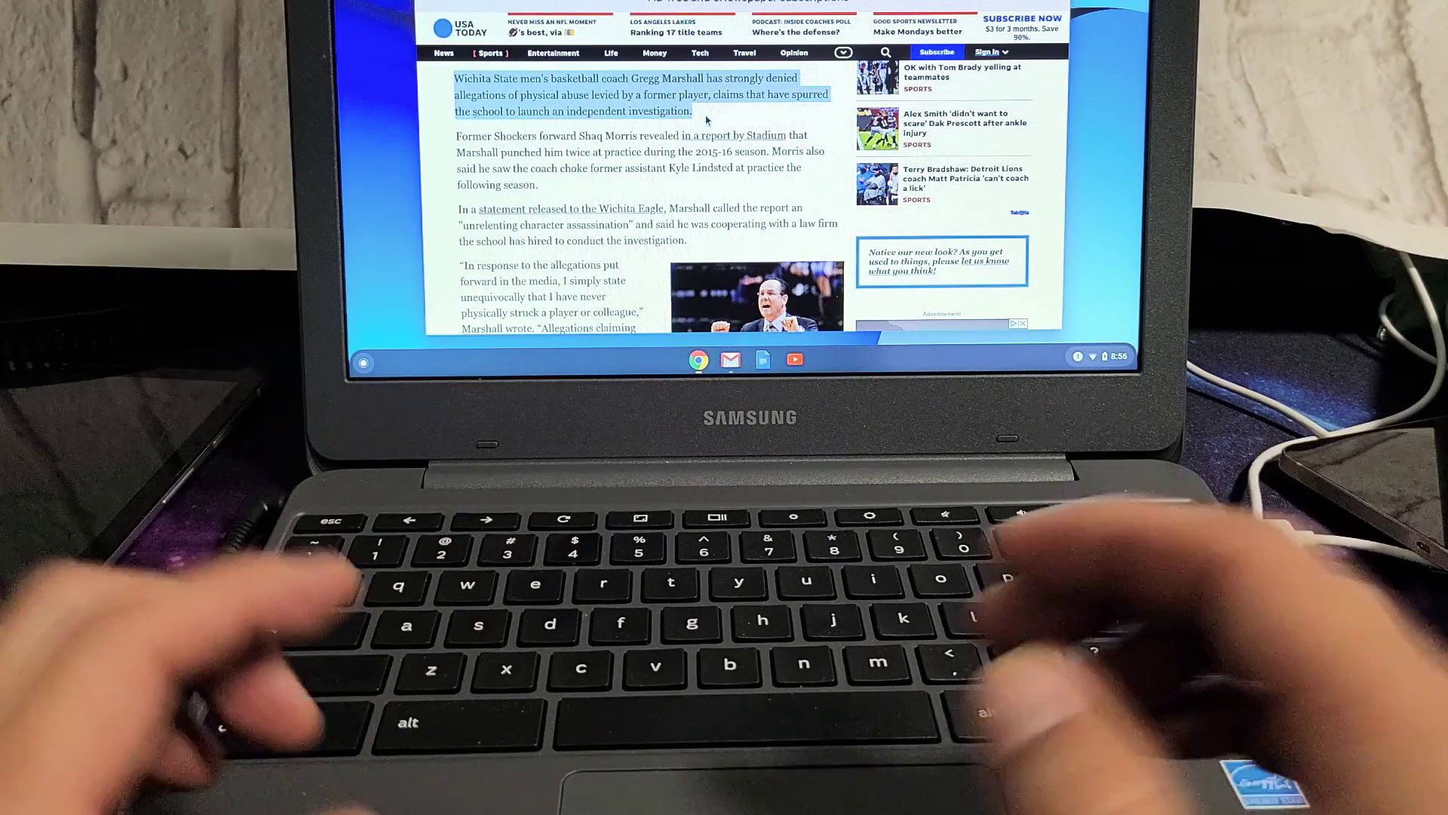
Step: Check the linked Stadium report, return to the Gregg Marshall article, and clear the paragraph highlight
left_click(734, 141)
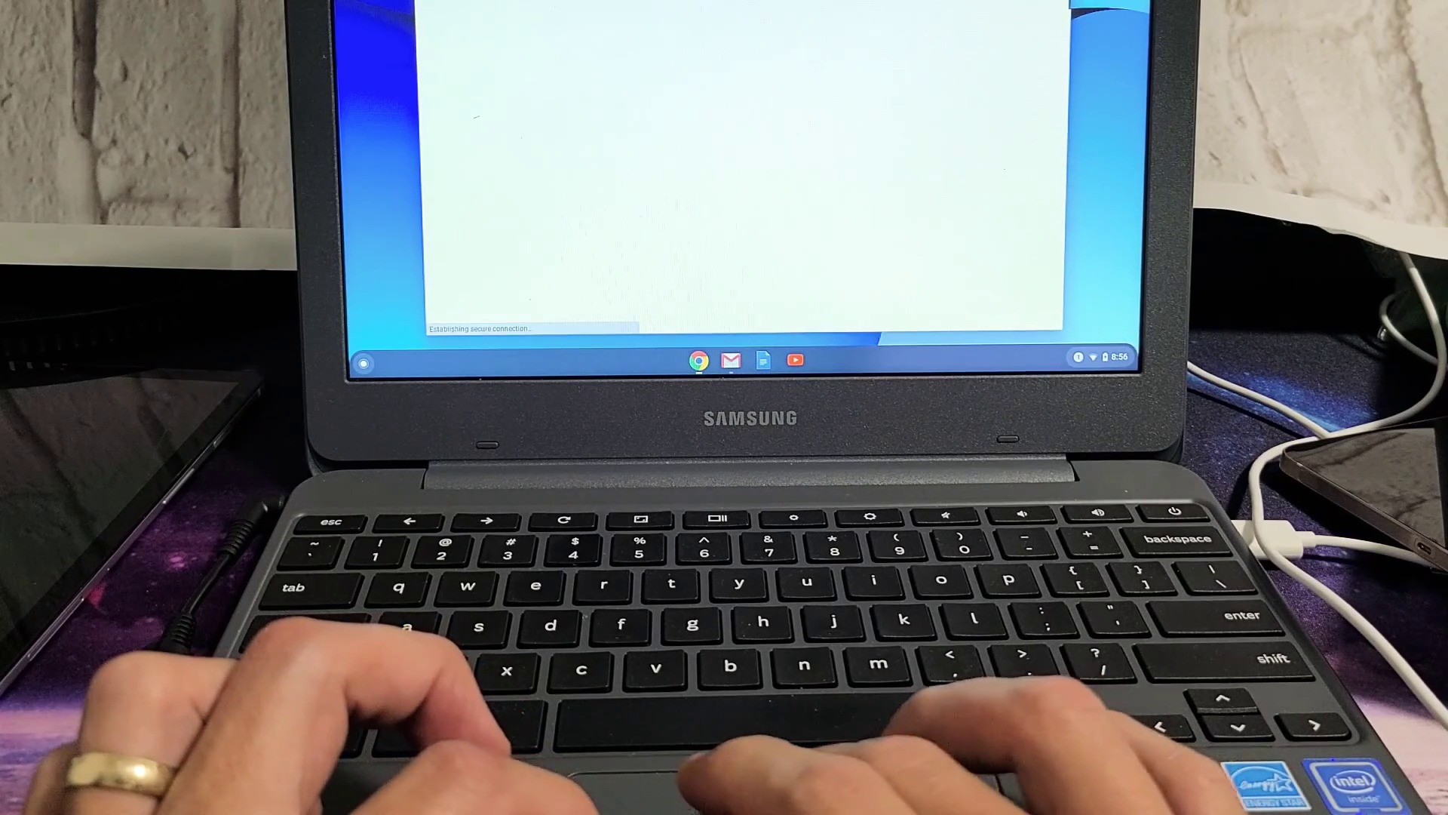
key("alt+Left")
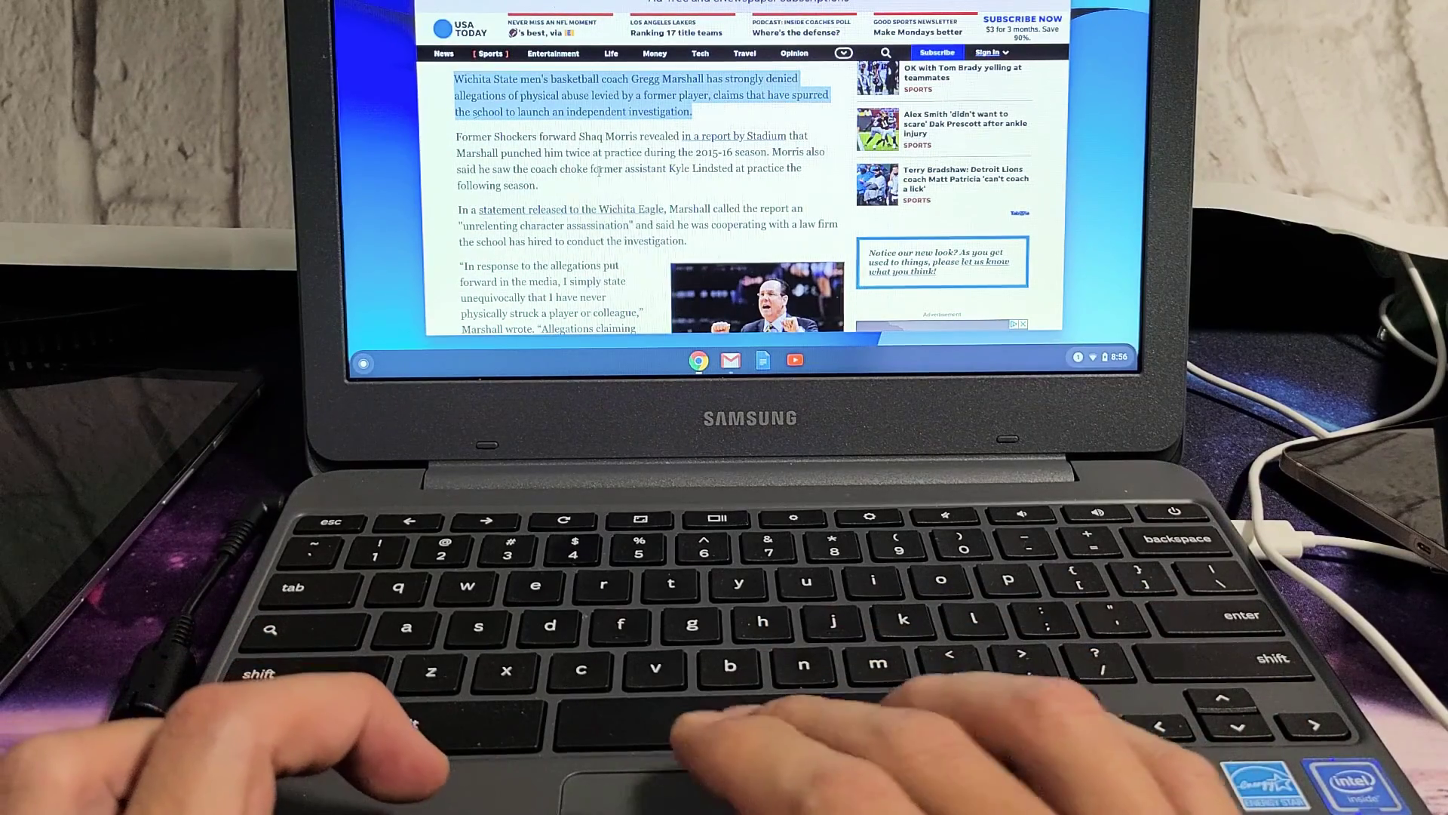
left_click(676, 206)
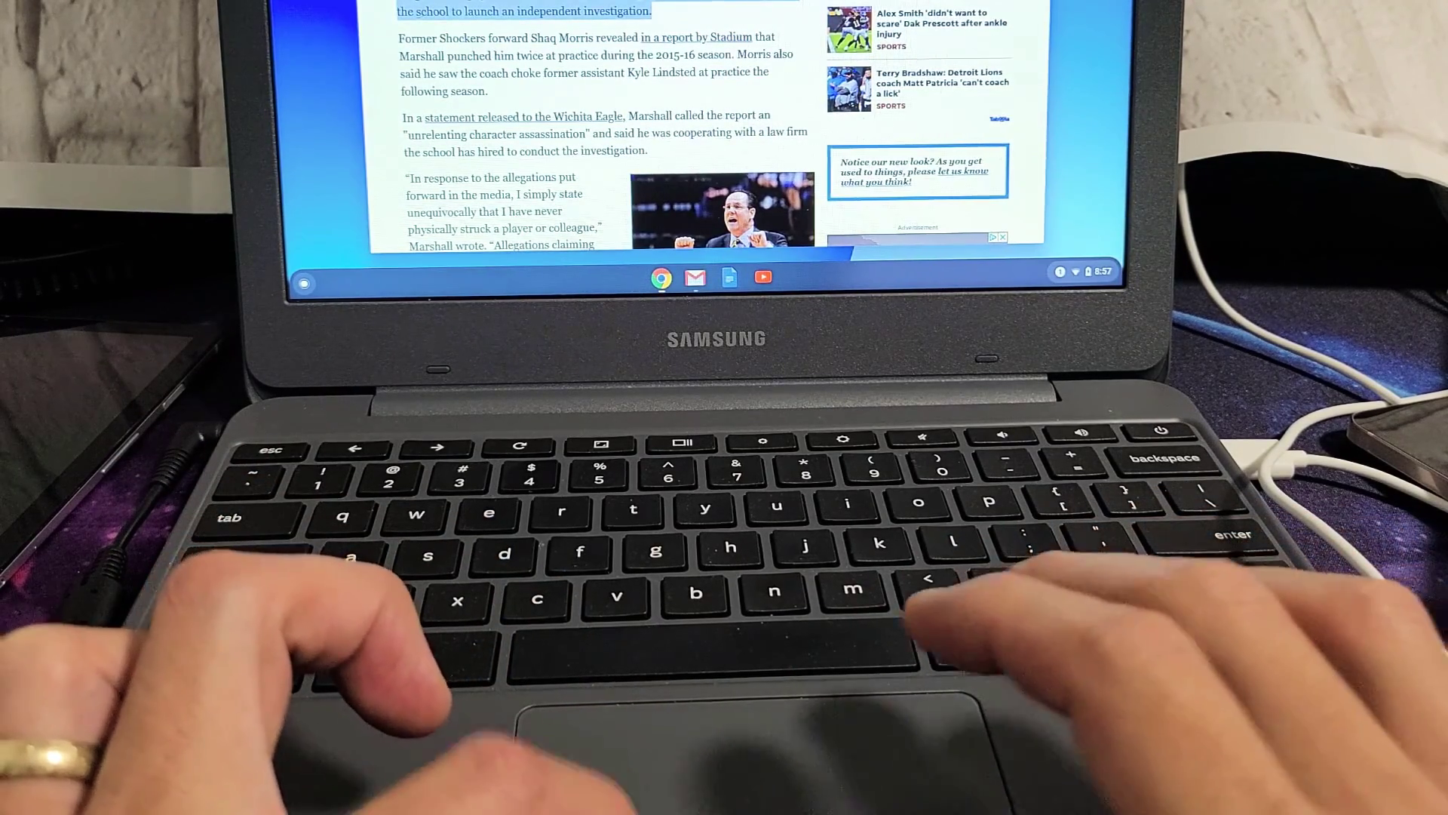
key("alt+Tab")
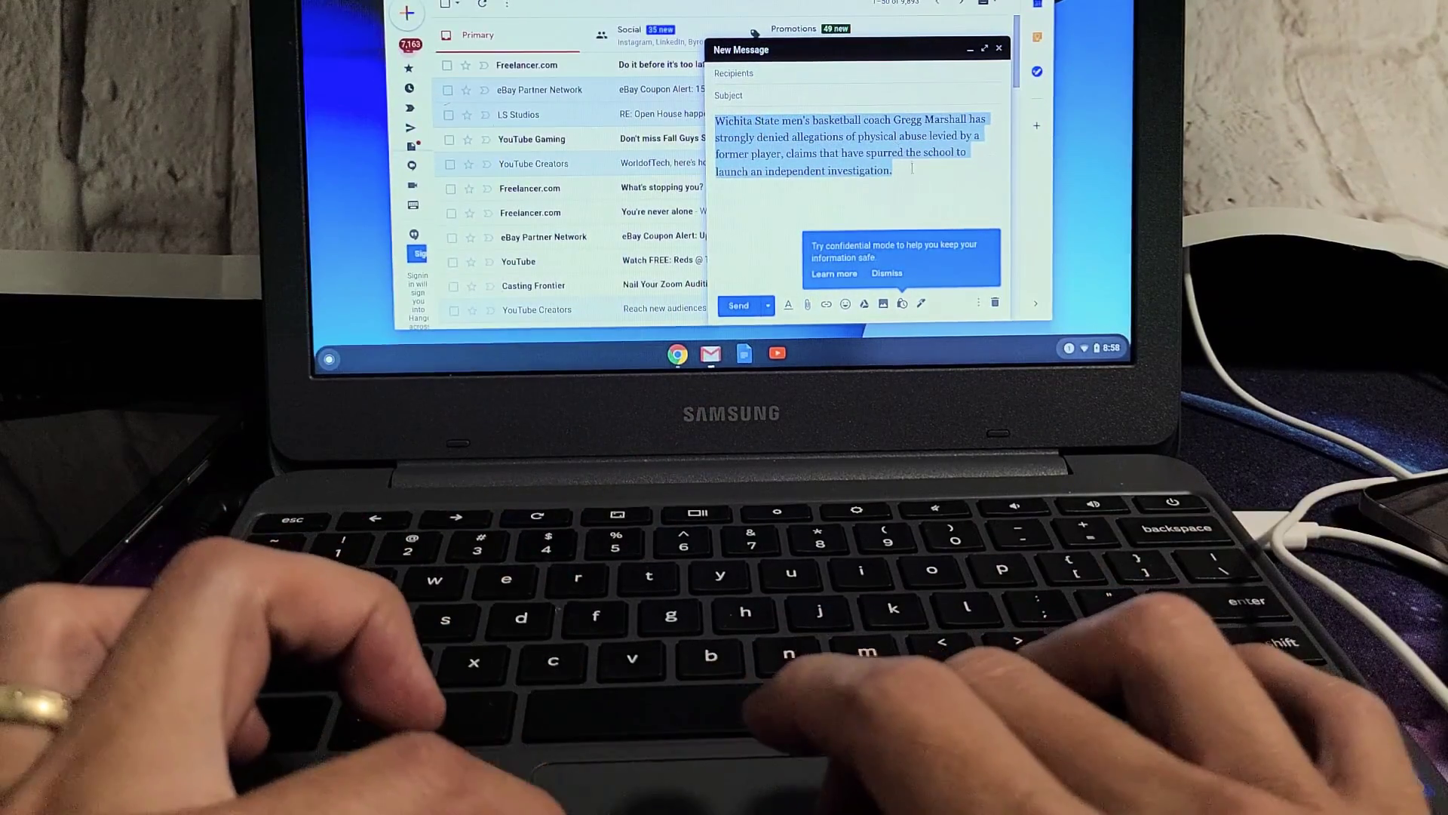
Step: Paste a second copy of the paragraph on a new line, then erase the whole message body
left_click(911, 168)
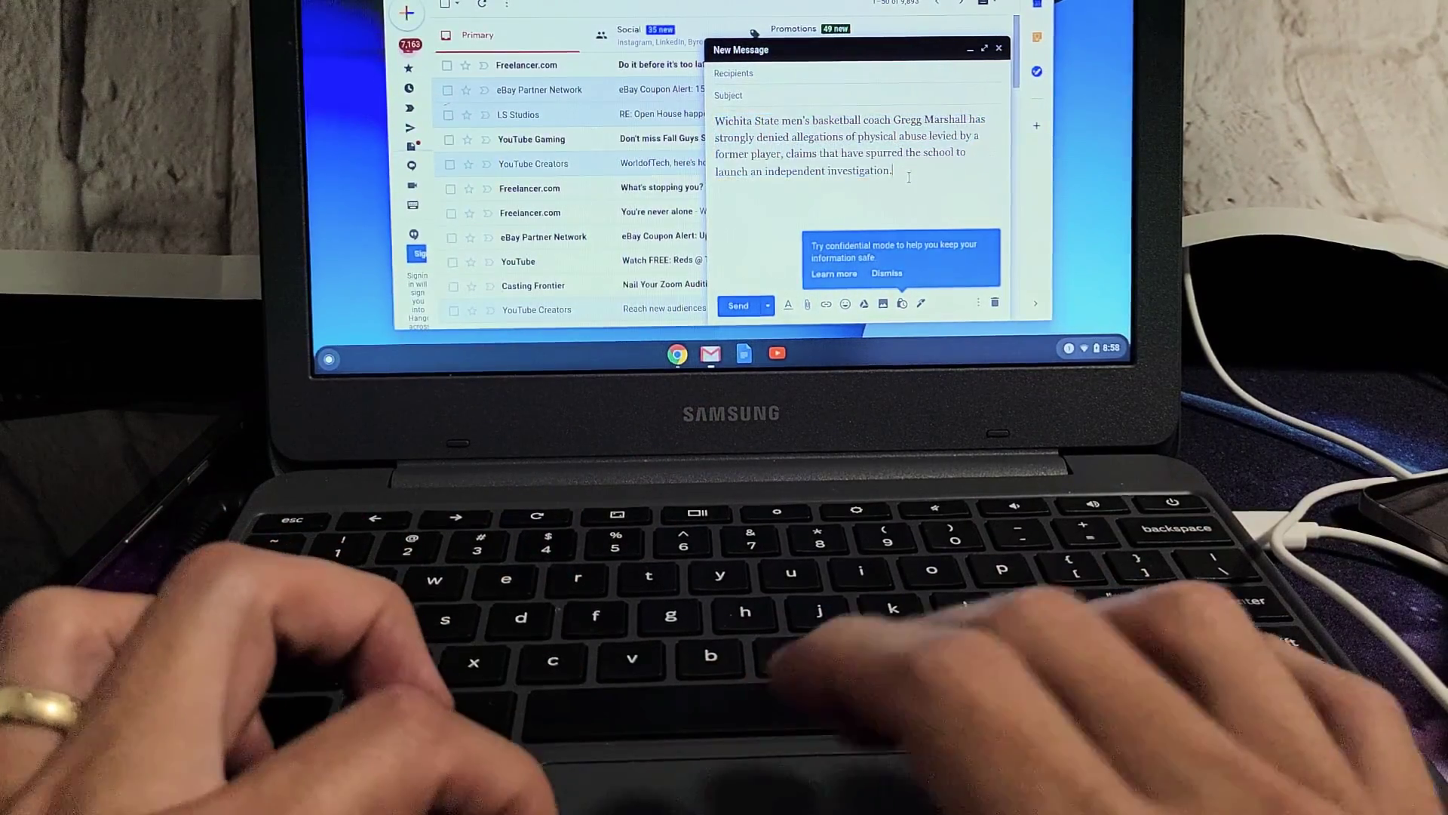
key("Return")
key("Return")
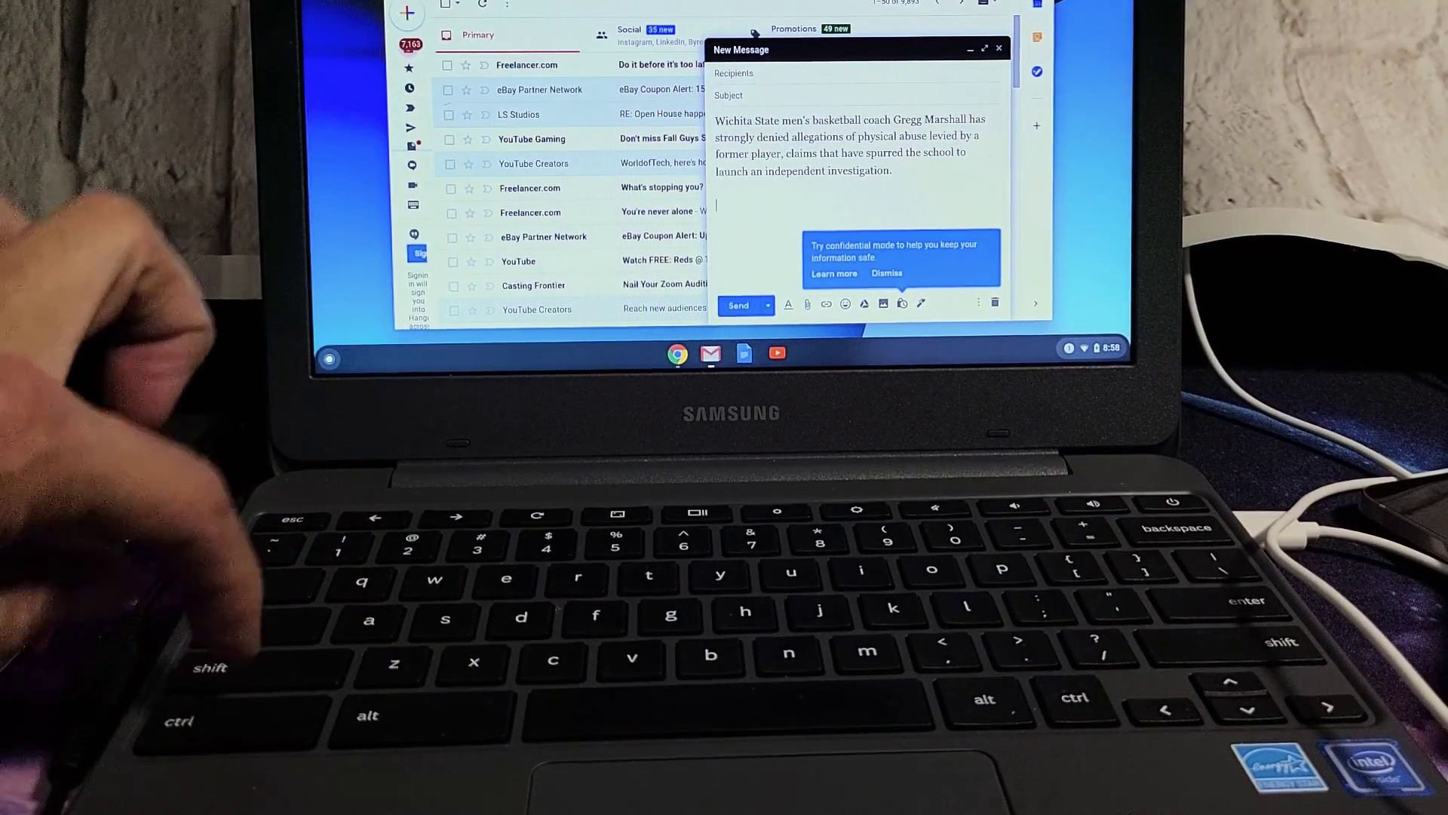
key("ctrl+v")
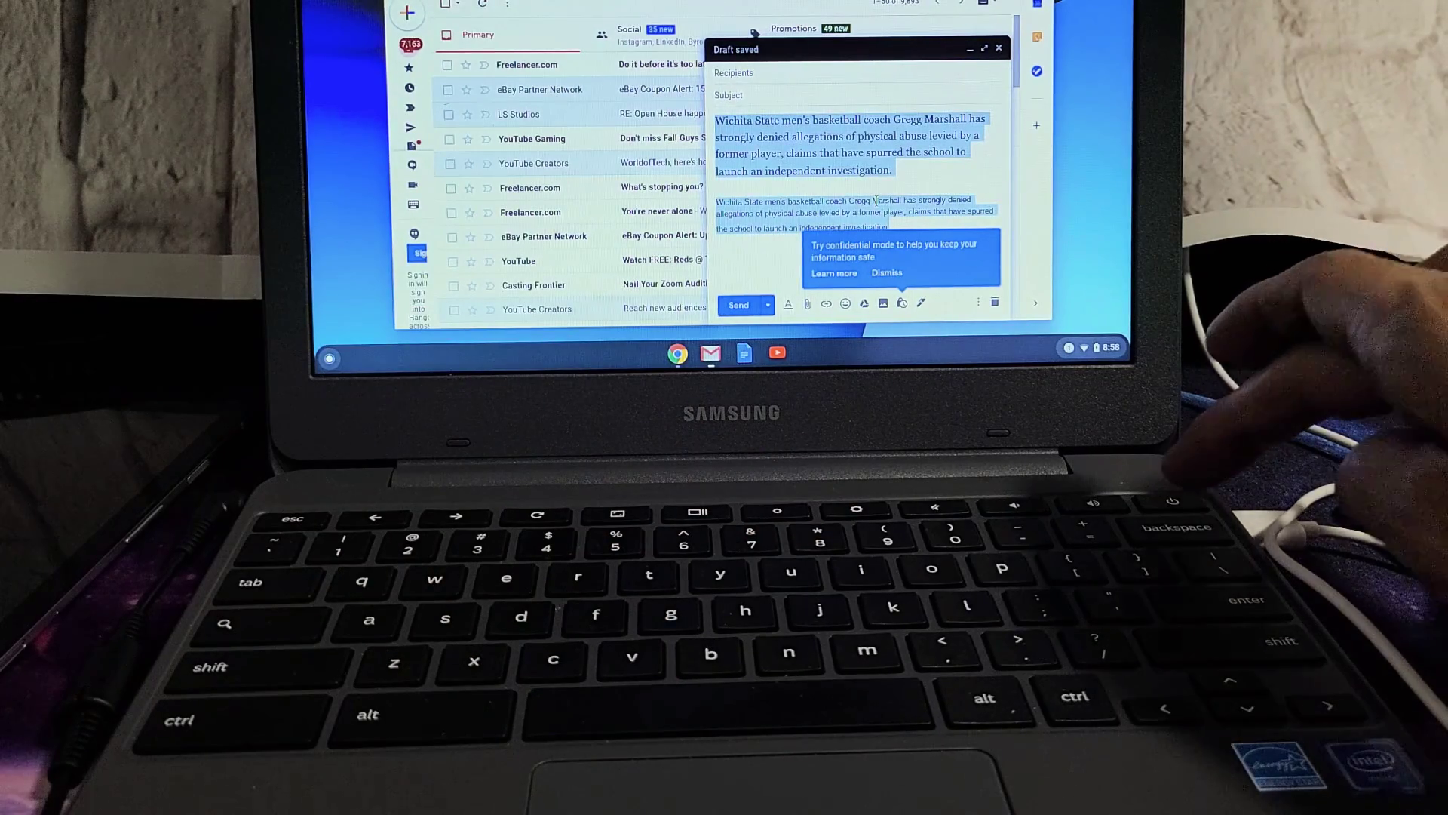
key("BackSpace")
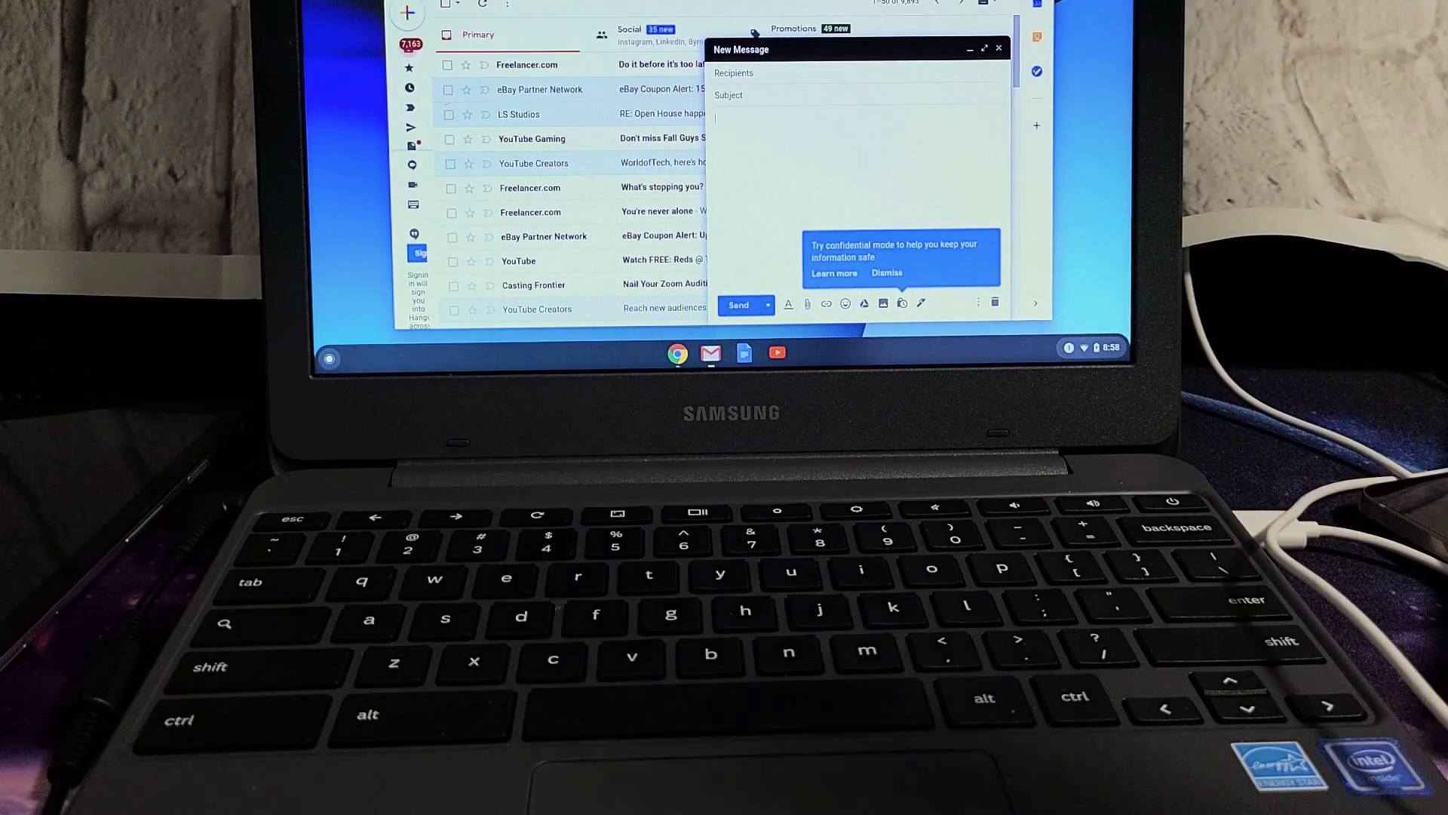